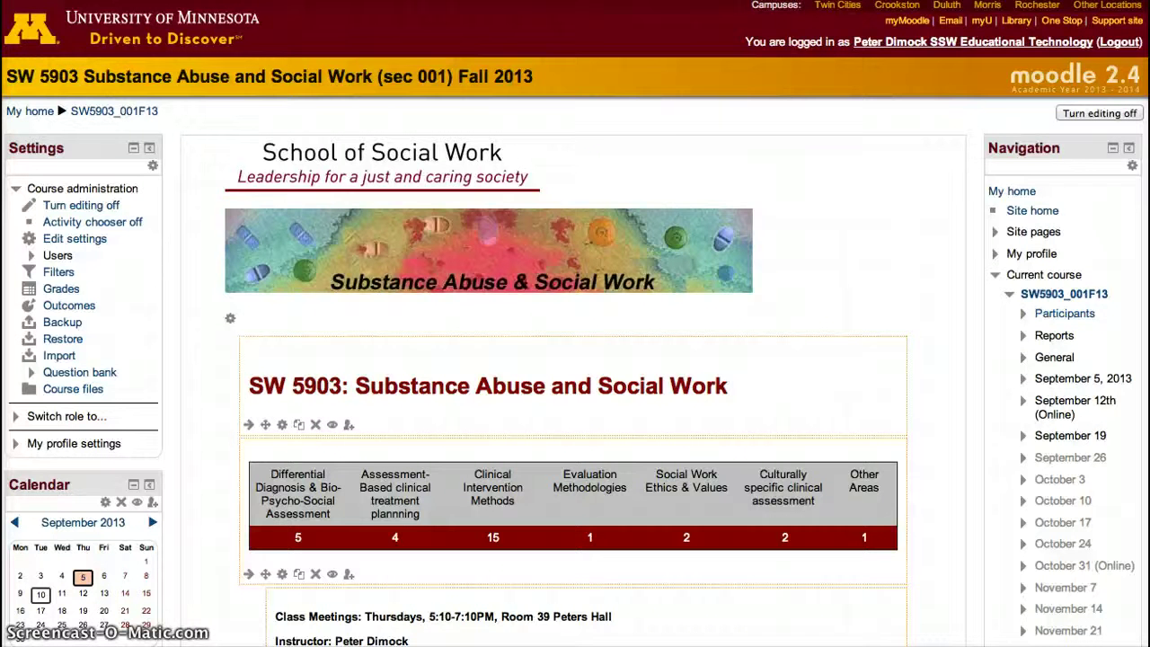
- Expand Users under Course administration to show enrollment methods and groups for SW 5903
click(153, 397)
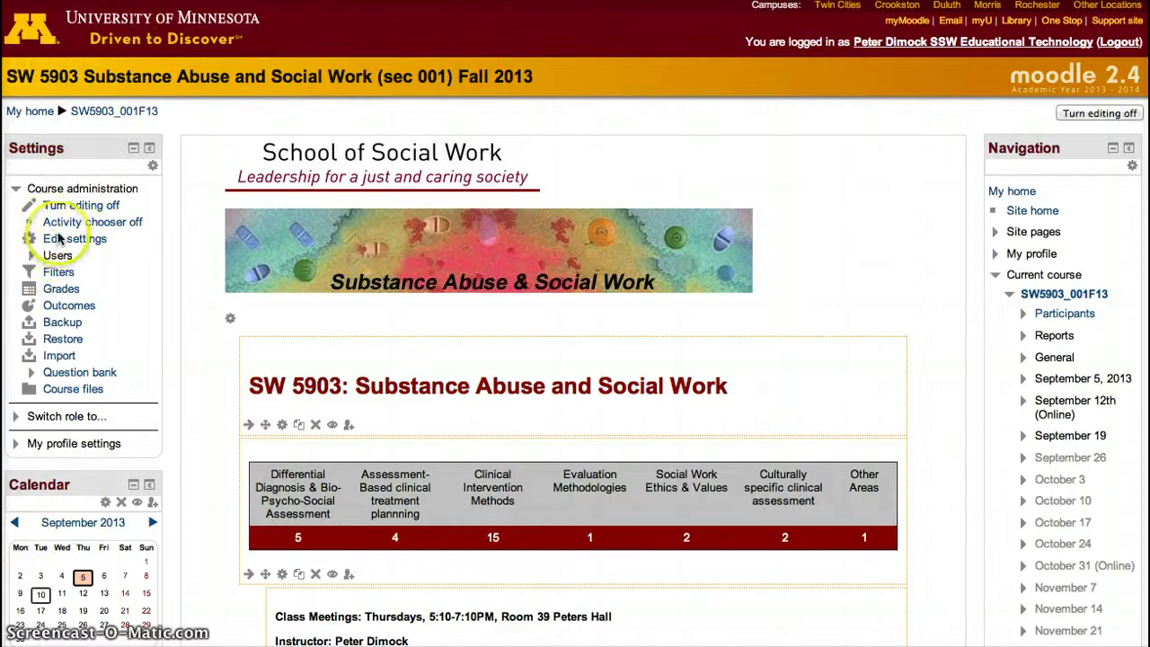
click(31, 257)
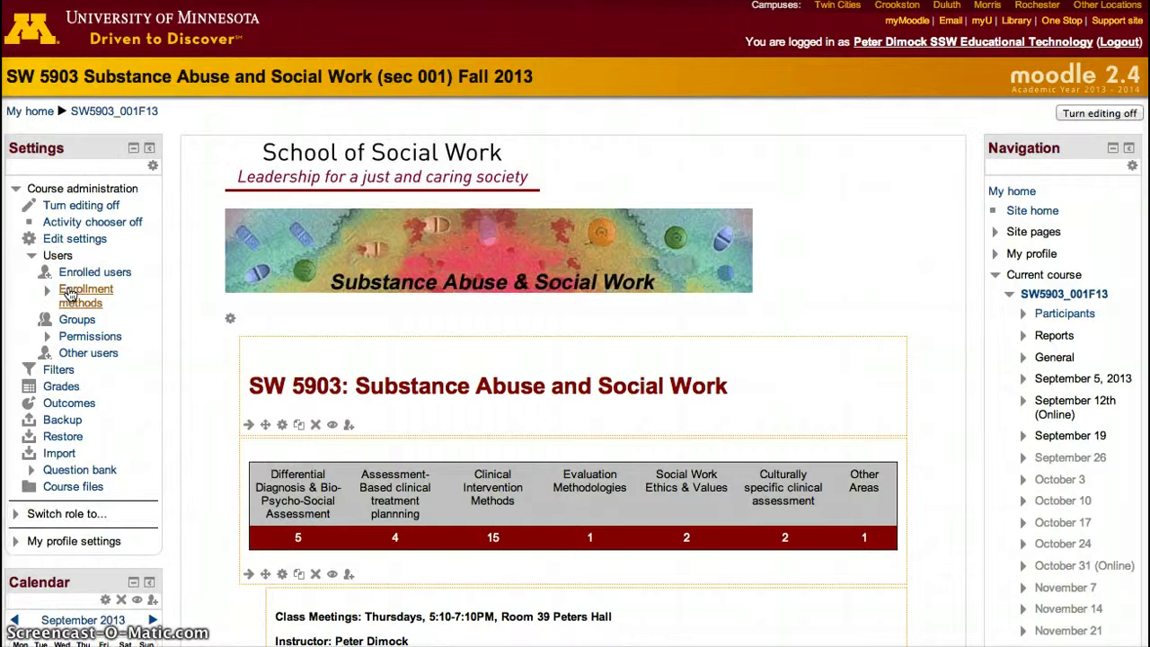
- Open Enrollment methods, listing manual enrollments (2 users) and UMN auto-enrollment (18)
click(72, 294)
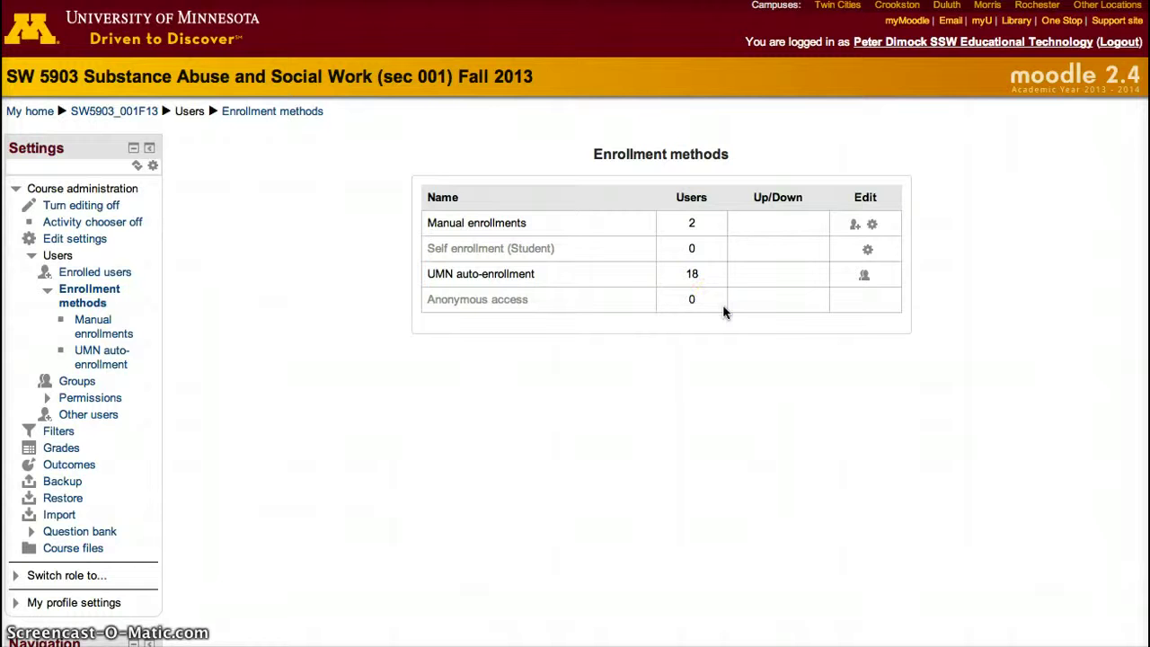
- Open UMN auto-enrollment and review the 18-student roster of PeopleSoft class 33799
click(867, 278)
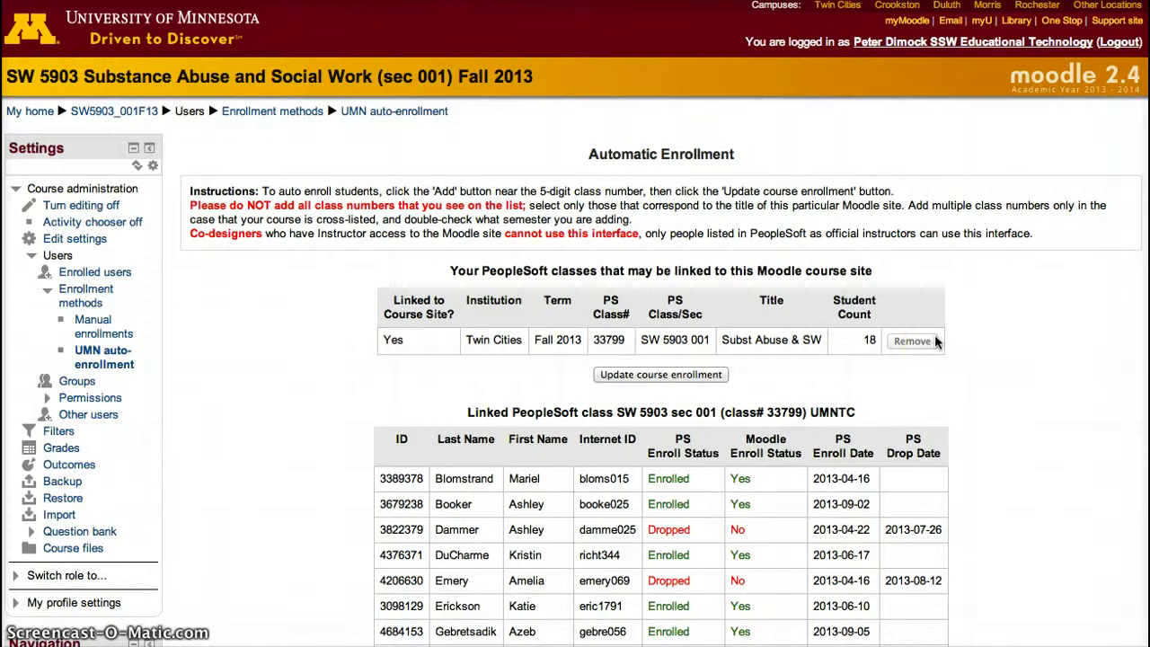
scroll(935, 406, down, 3)
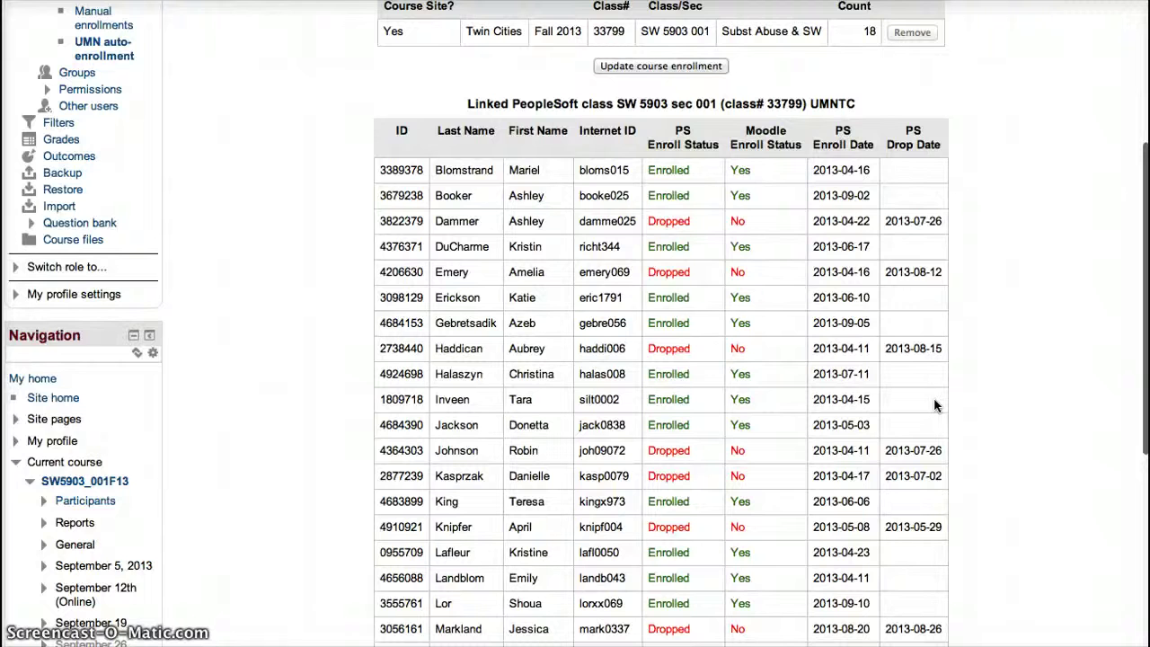
scroll(935, 406, up, 2)
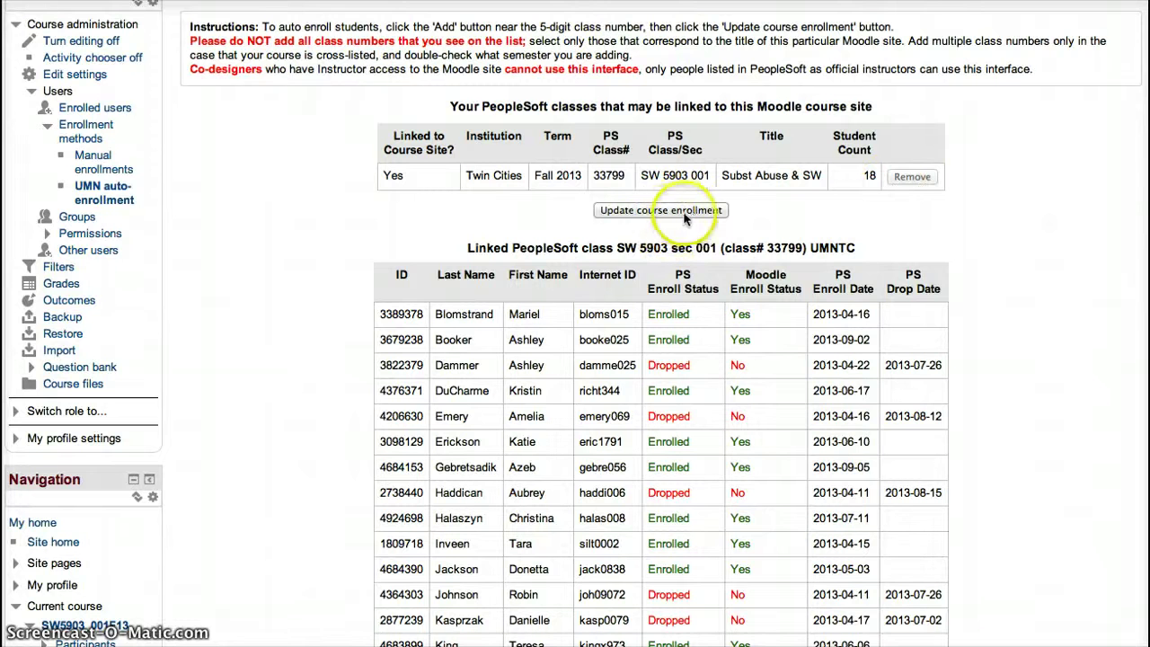
scroll(895, 417, down, 4)
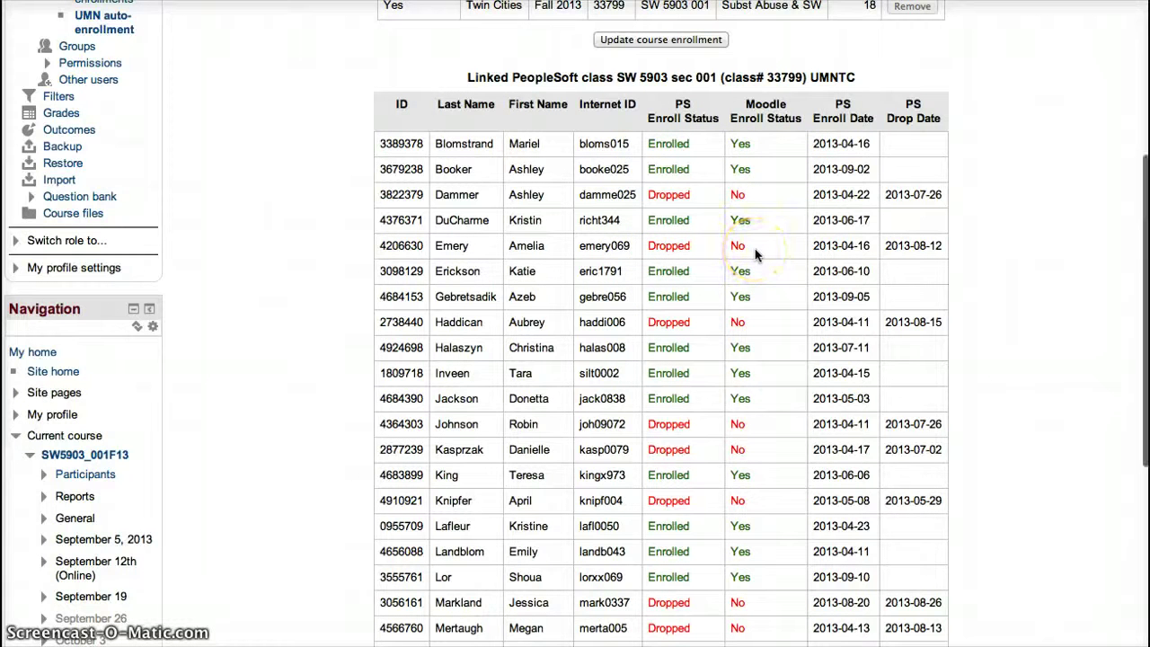
scroll(755, 256, down, 5)
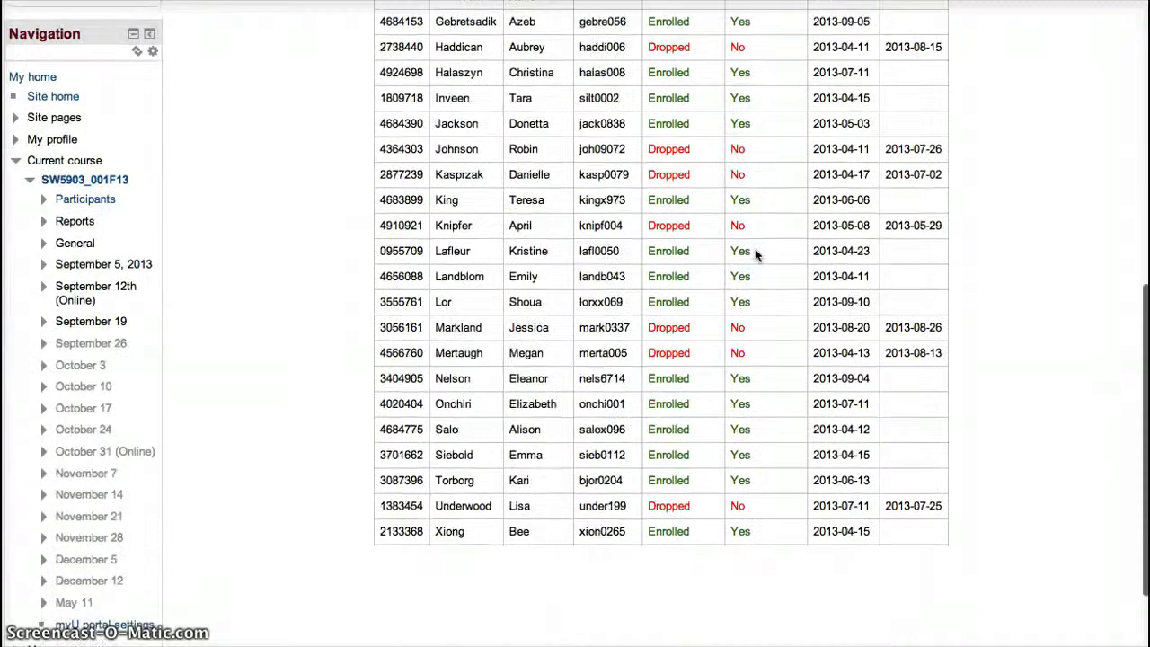
scroll(755, 255, up, 6)
scroll(755, 255, up, 5)
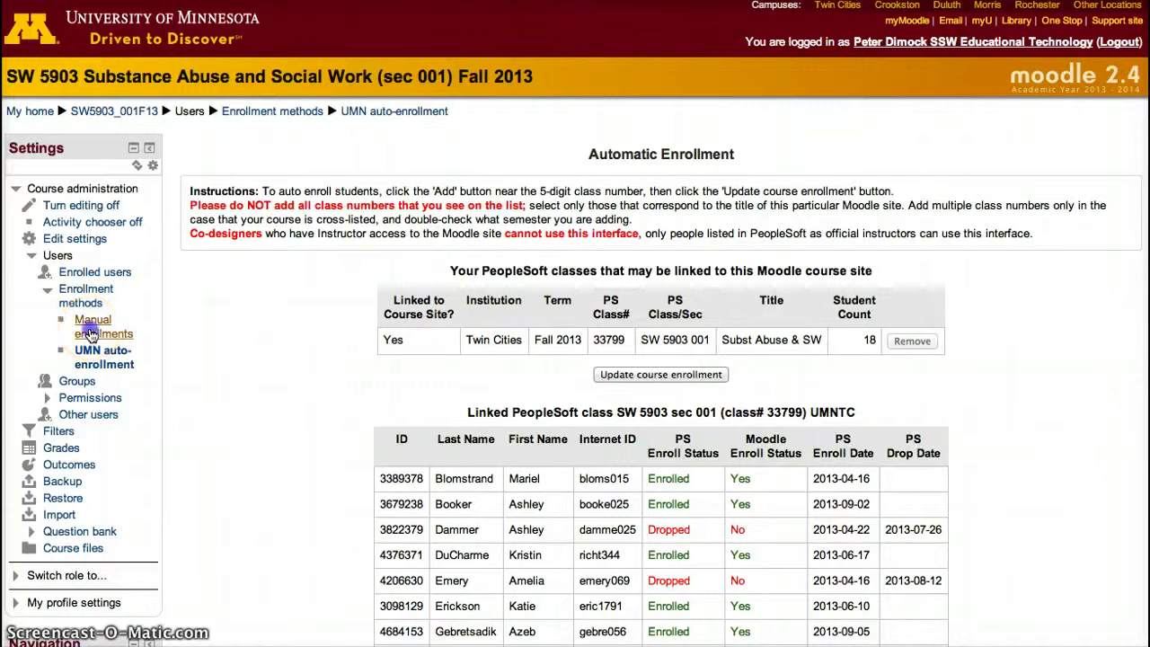
- View the Manual enrollments settings twice, ending back on the Enrollment methods list
click(91, 334)
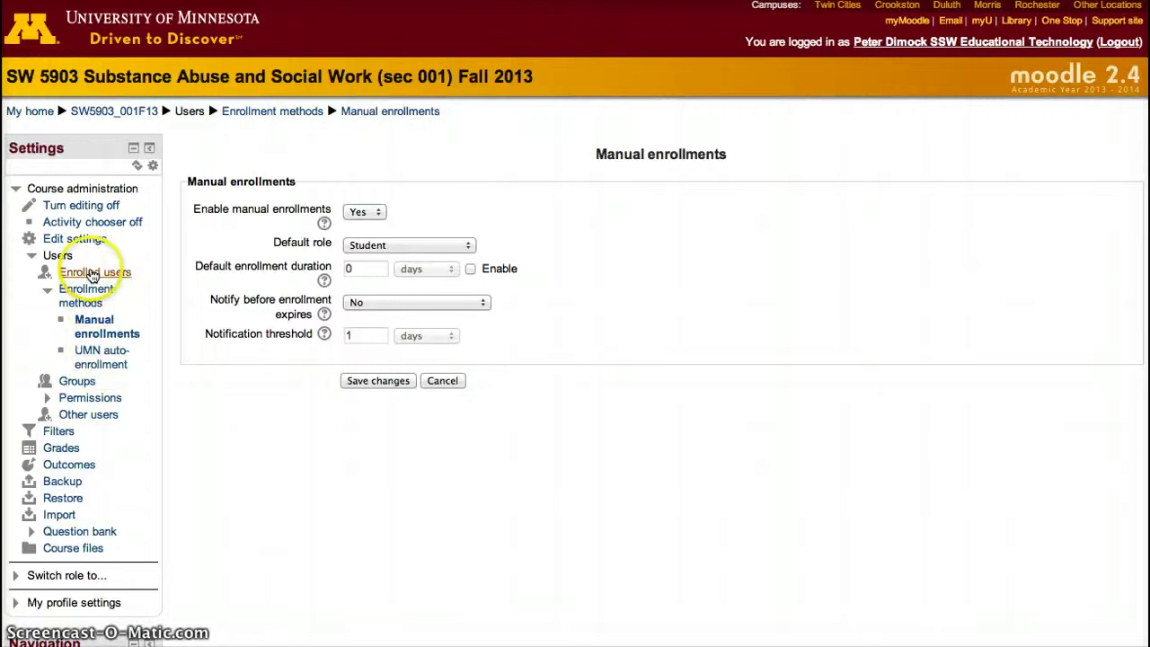
click(87, 293)
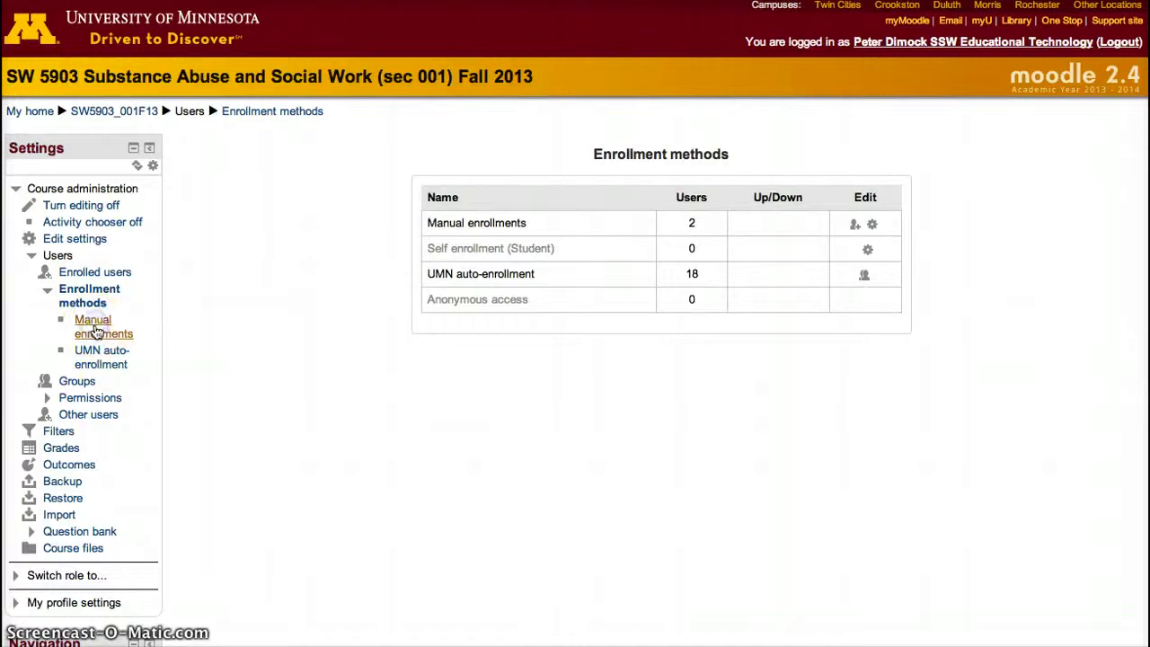
click(96, 327)
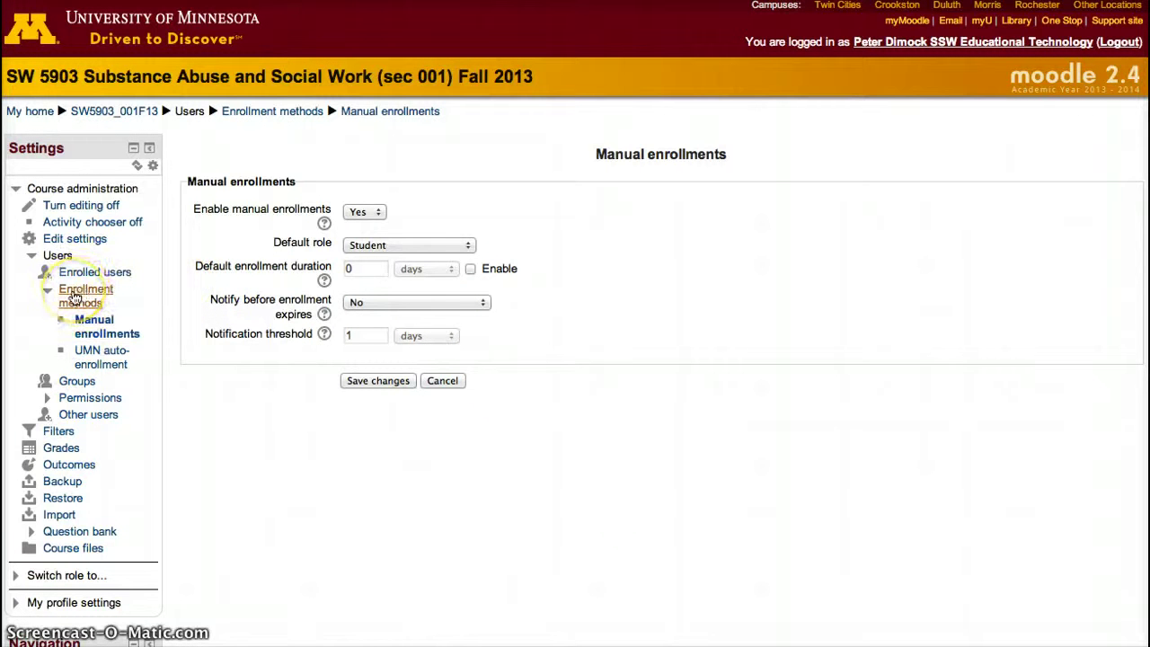
click(76, 299)
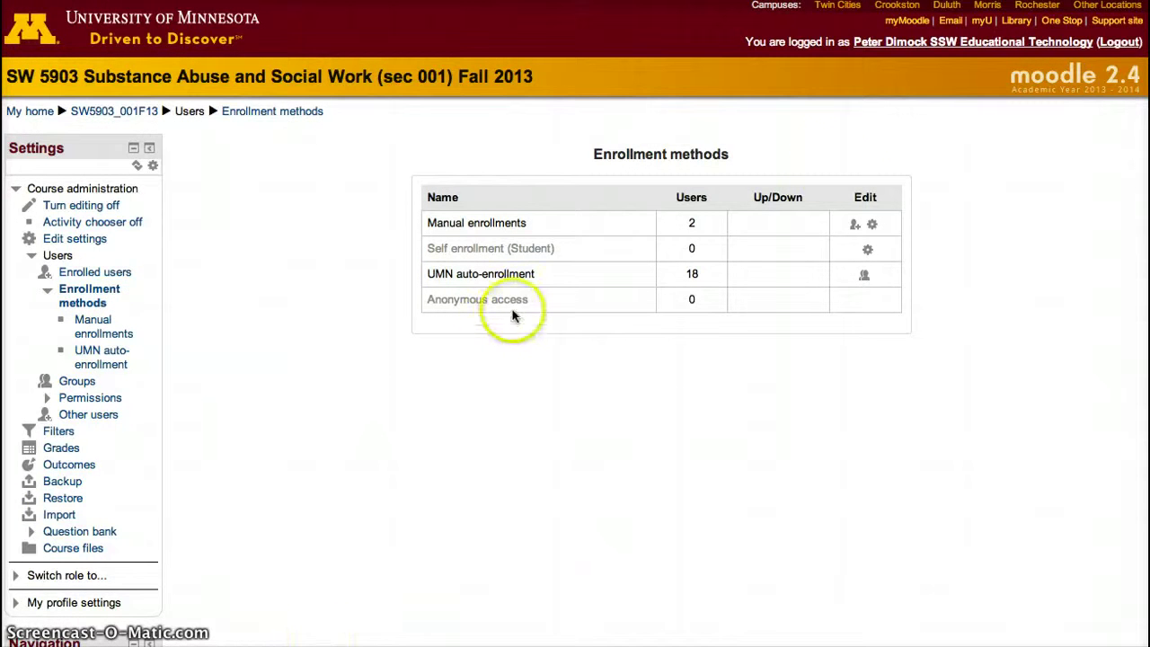
- Search 'sswed' in Manual enrollments and enroll the SSW ITF account with the Designer role
click(854, 228)
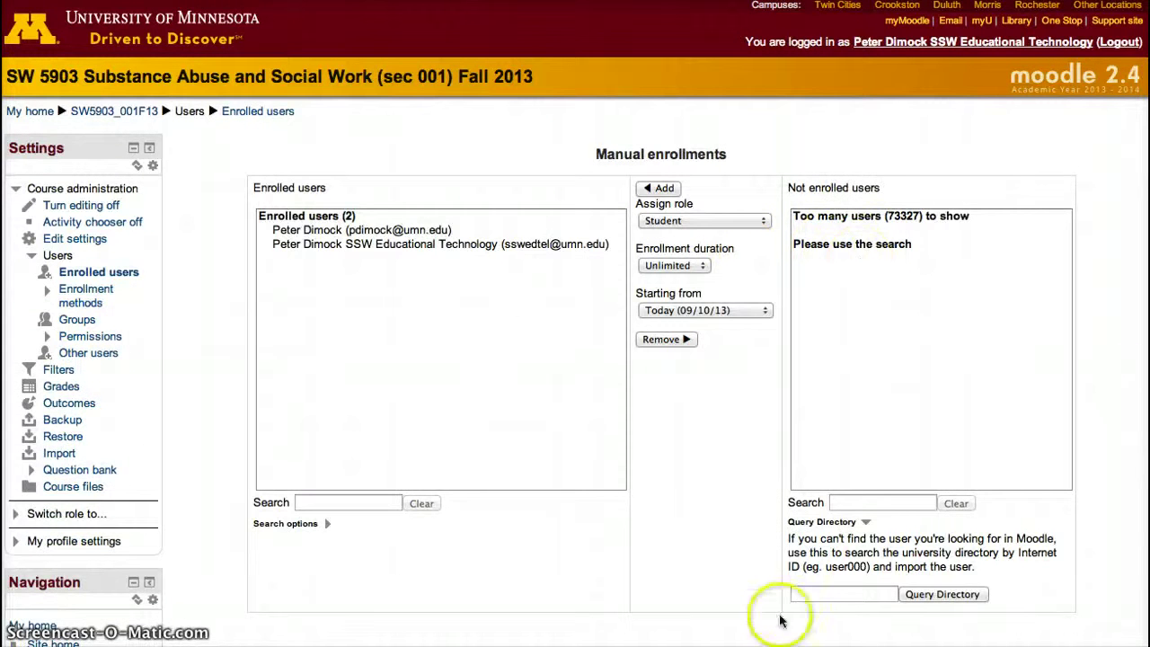
click(861, 503)
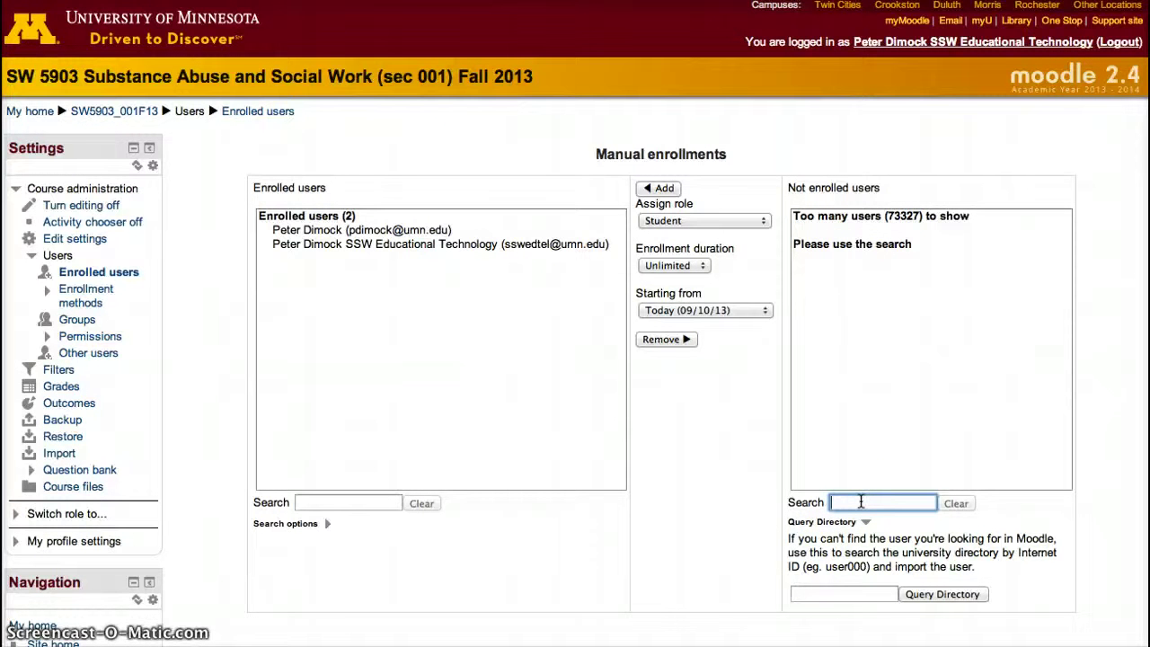
text(s)
text(swed)
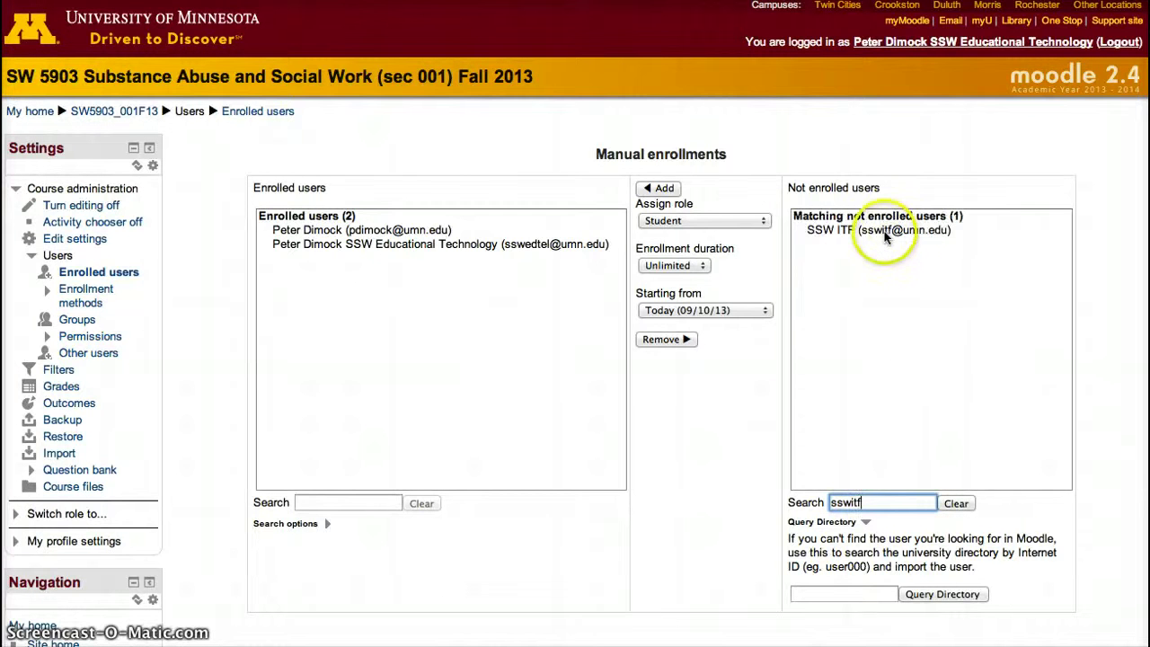
click(816, 231)
click(736, 222)
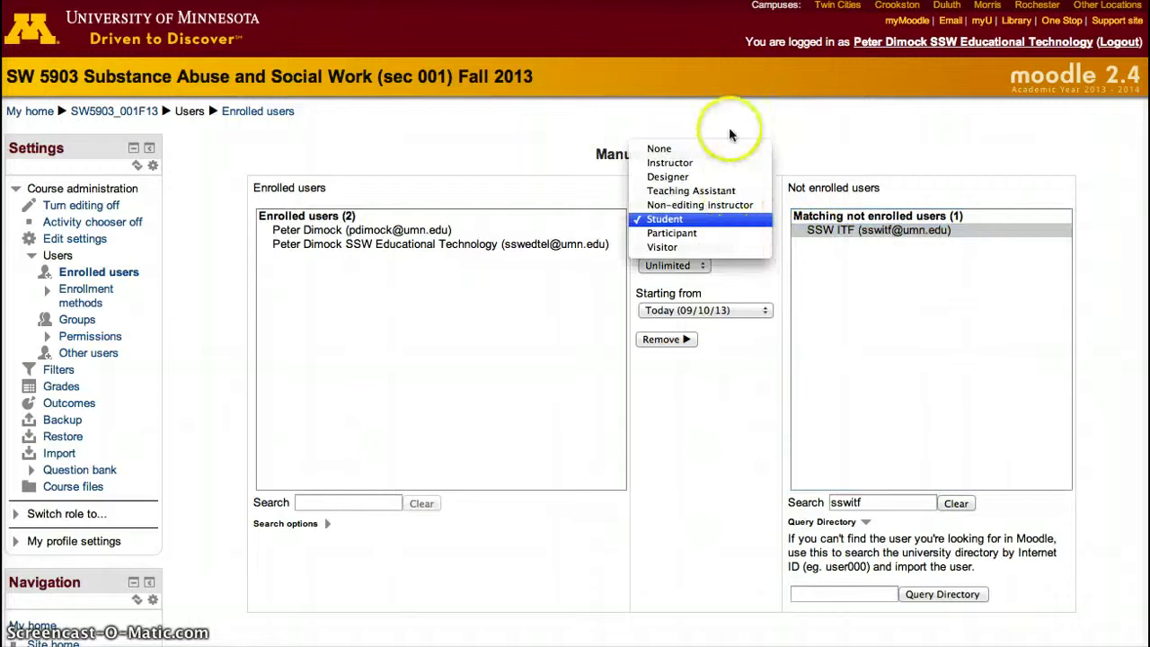
click(715, 177)
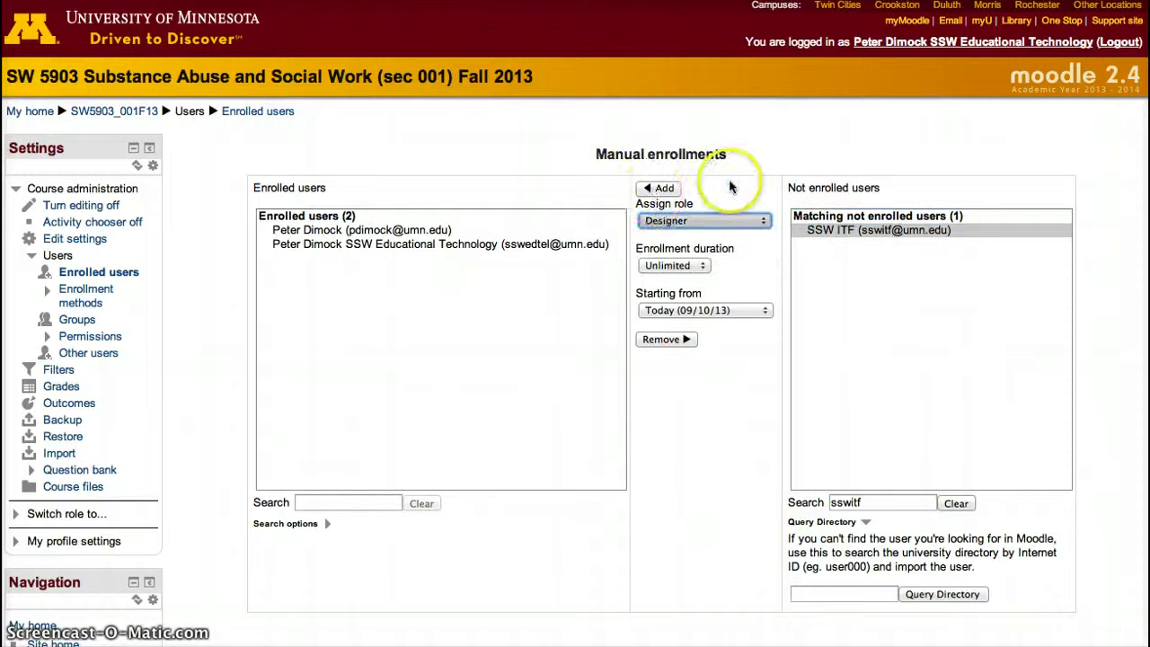
click(657, 189)
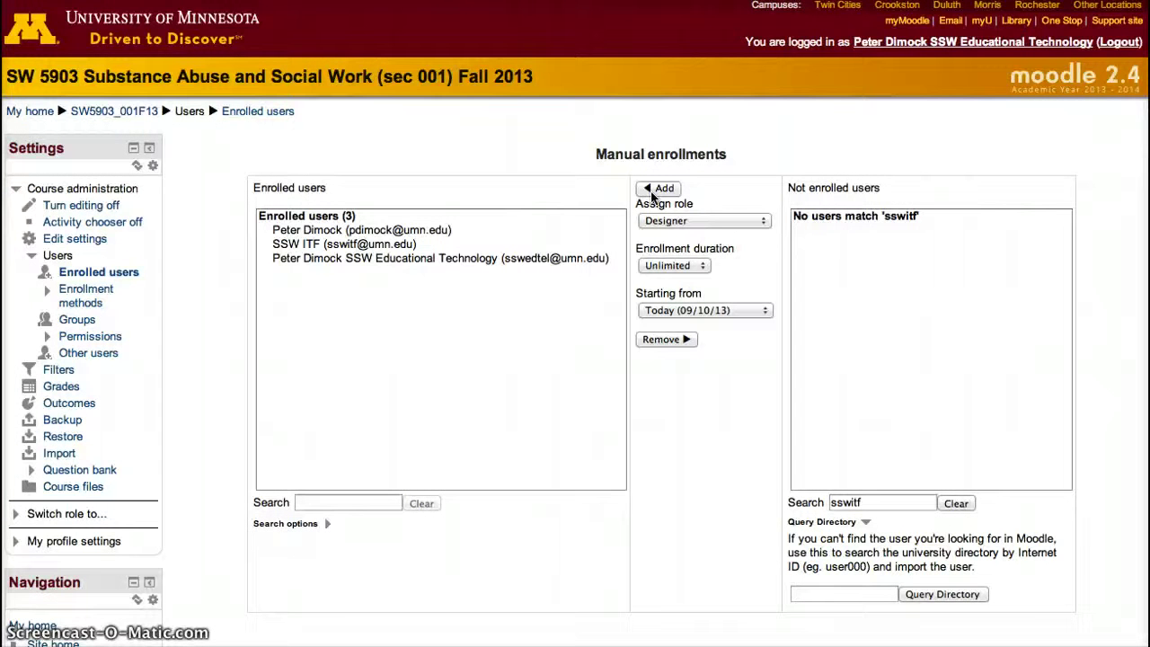
- Search for another not-enrolled user by username, select them, and set the role to Student
click(798, 482)
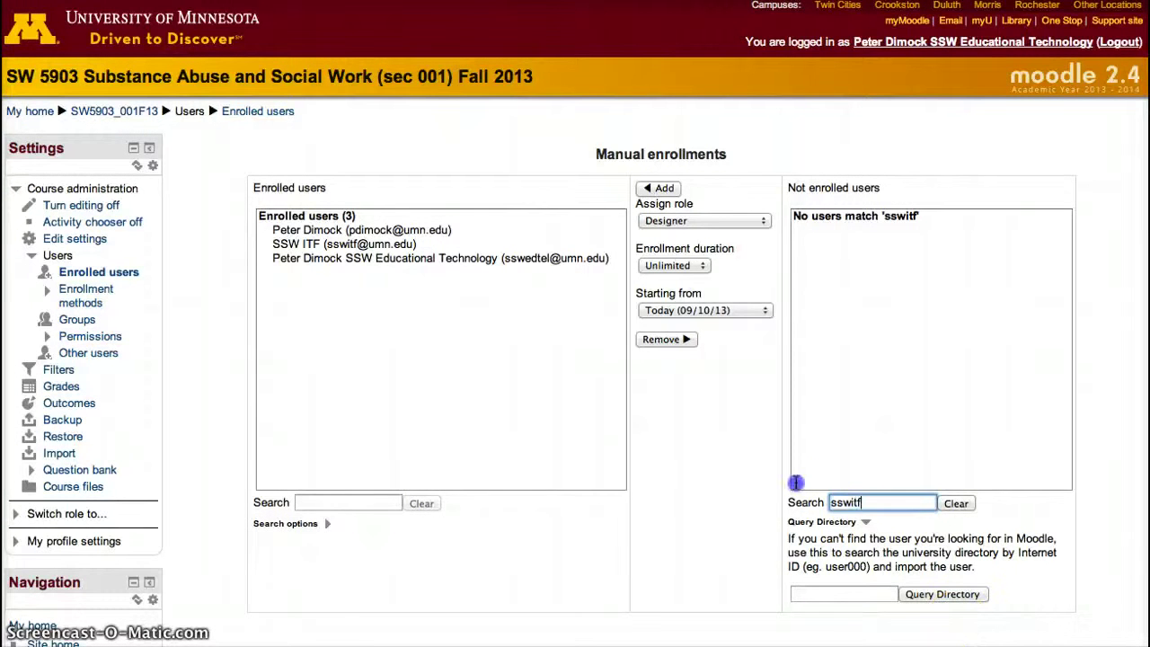
text(sintjago)
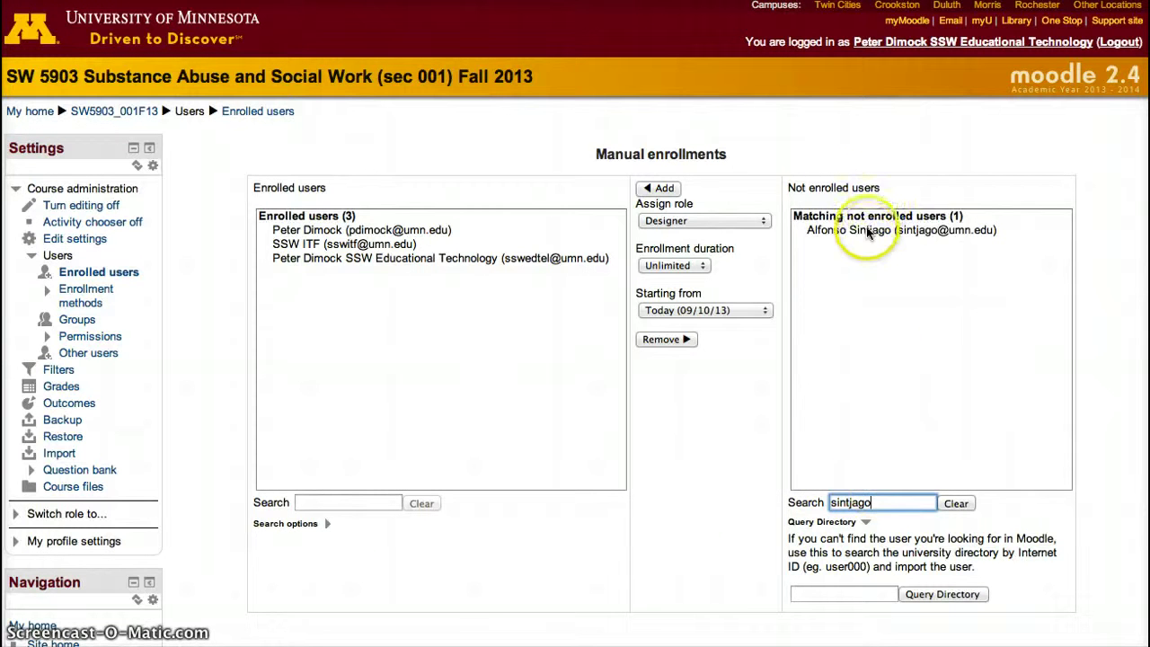
click(867, 230)
click(751, 222)
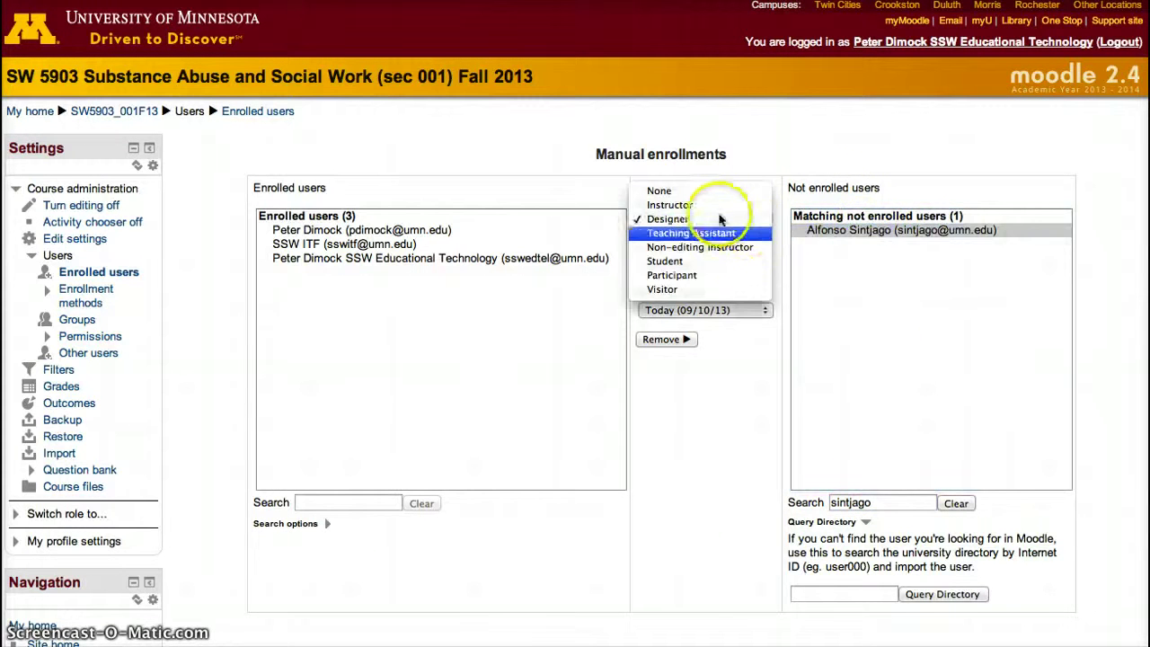
click(725, 260)
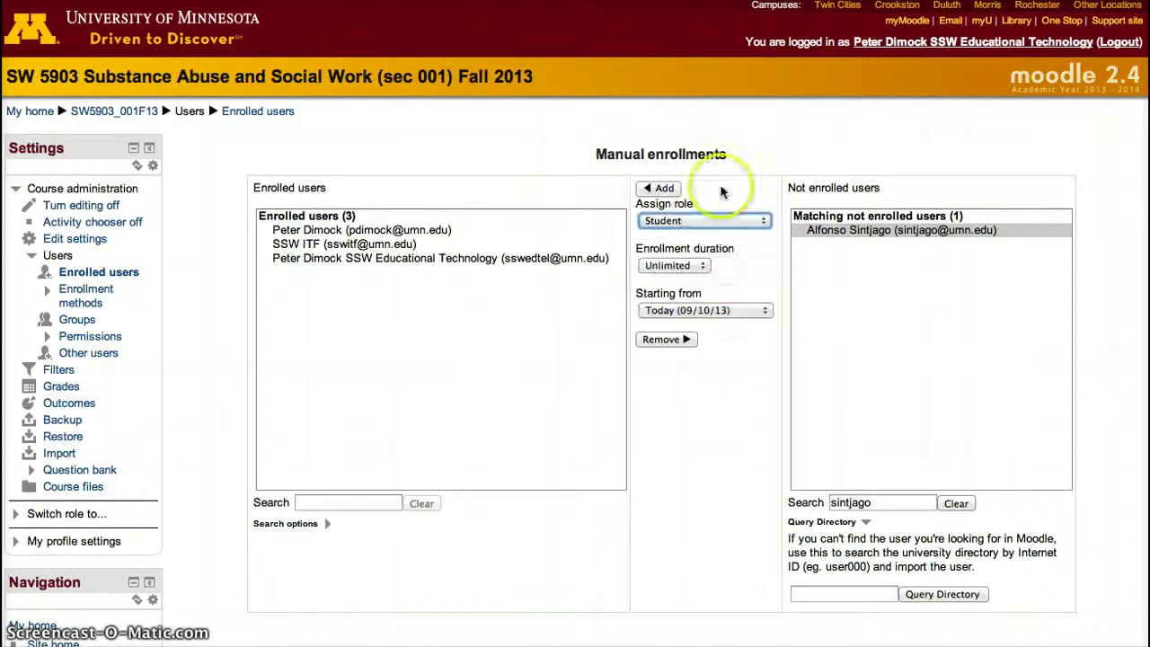
- Keep enrollment duration Unlimited and the start date at Today (09/10/13)
click(705, 266)
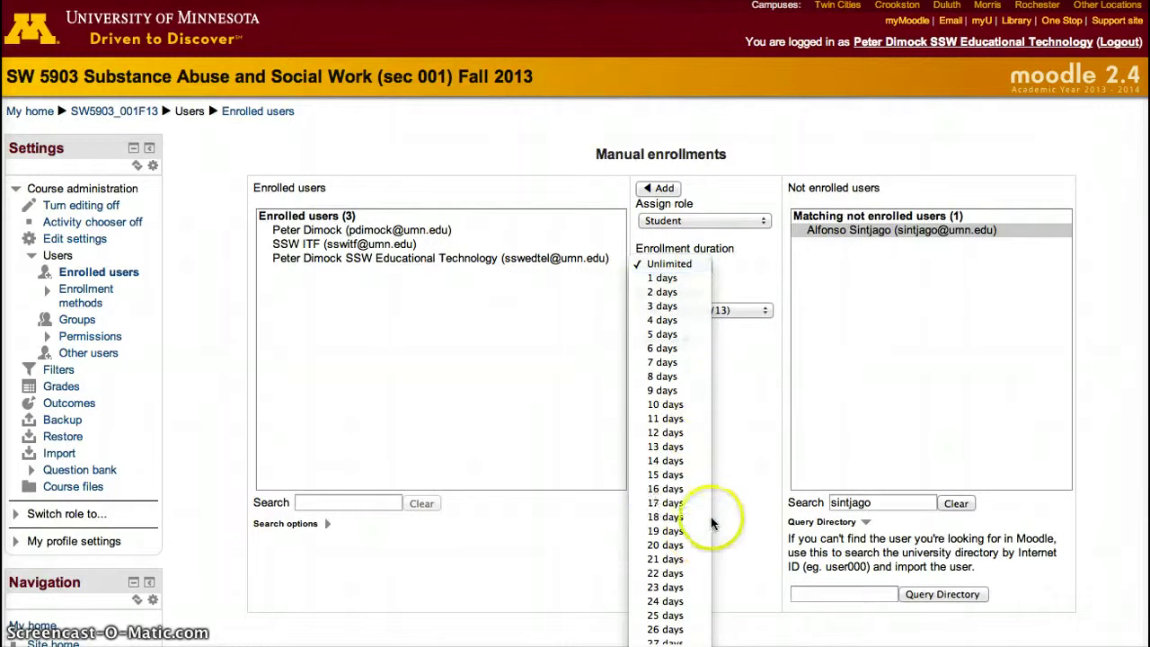
click(745, 450)
click(722, 310)
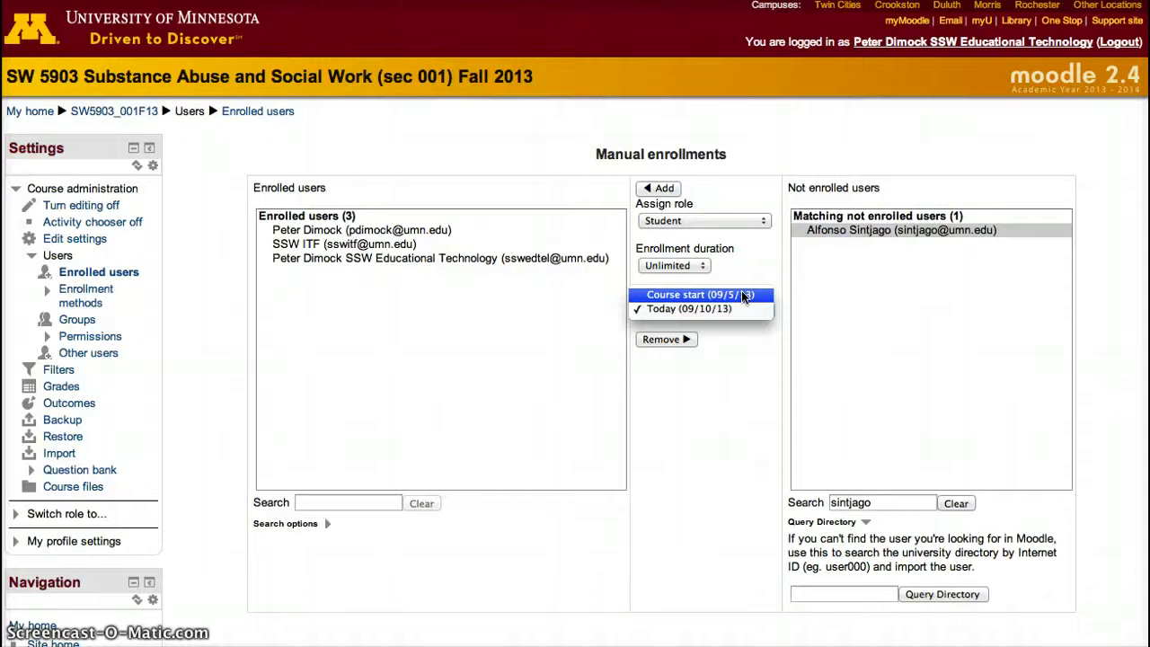
click(725, 294)
click(709, 447)
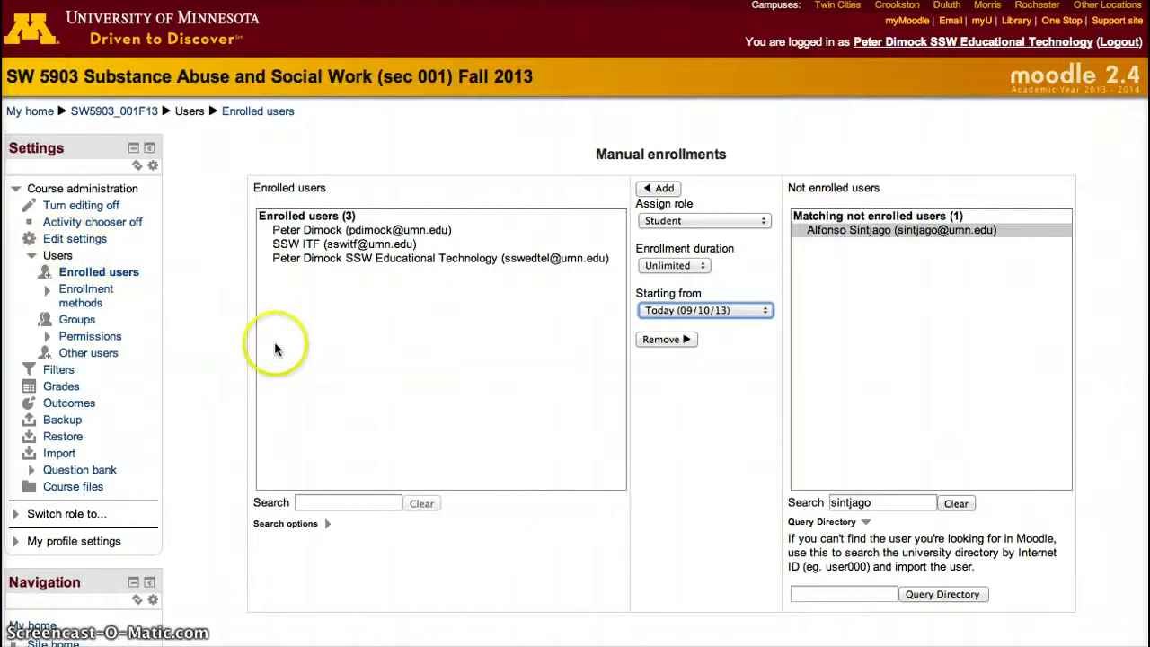
- Open Enrolled users and review the 21 users, including SSW ITF as a manually enrolled Designer
click(249, 114)
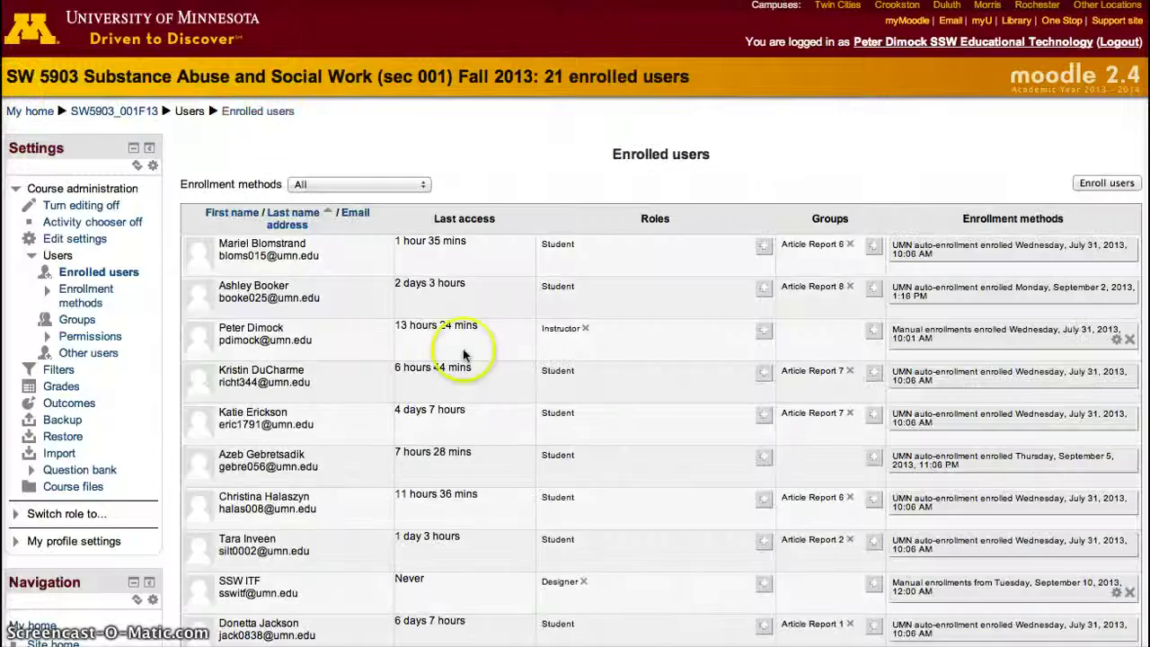
scroll(463, 348, down, 10)
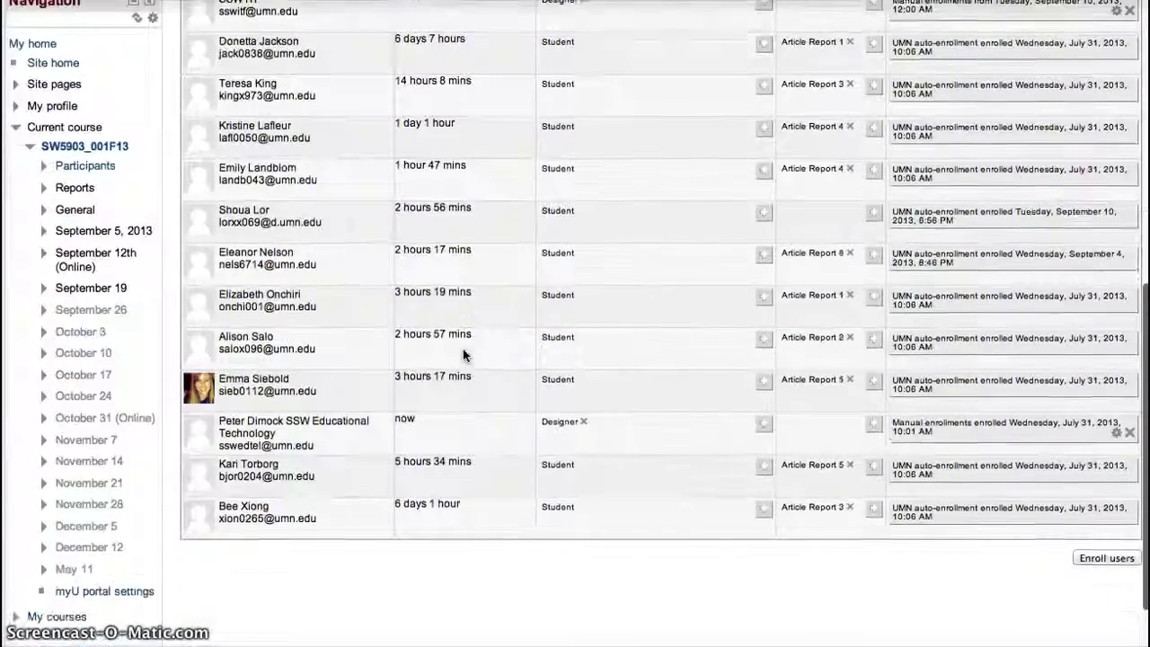
scroll(463, 350, up, 10)
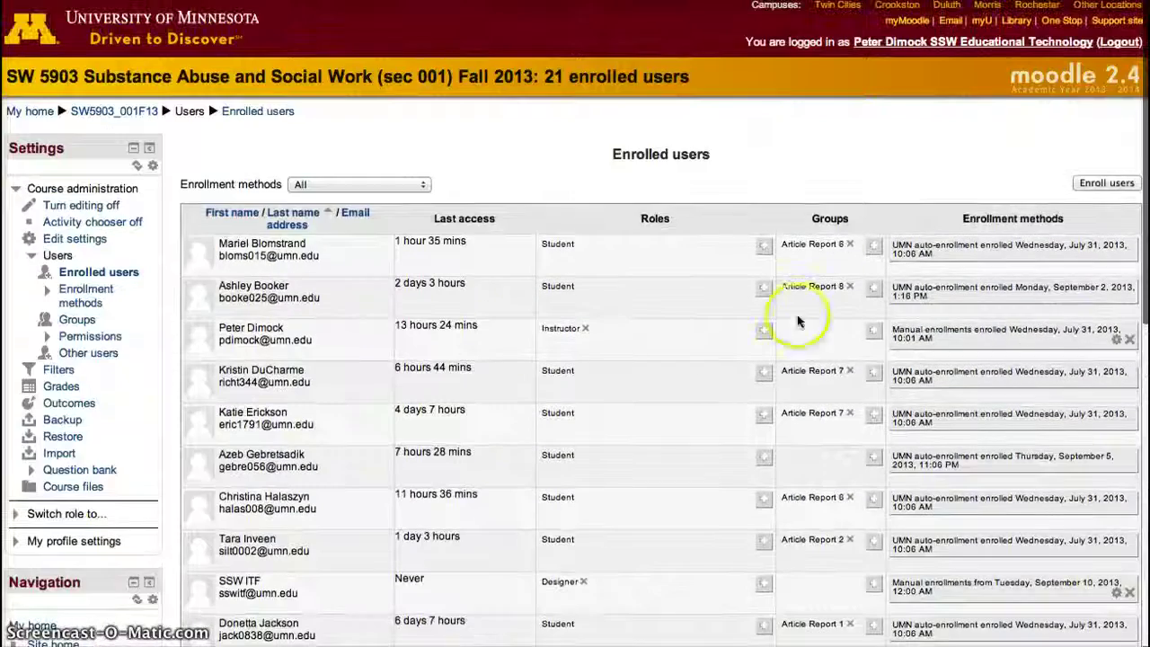
scroll(1043, 487, down, 8)
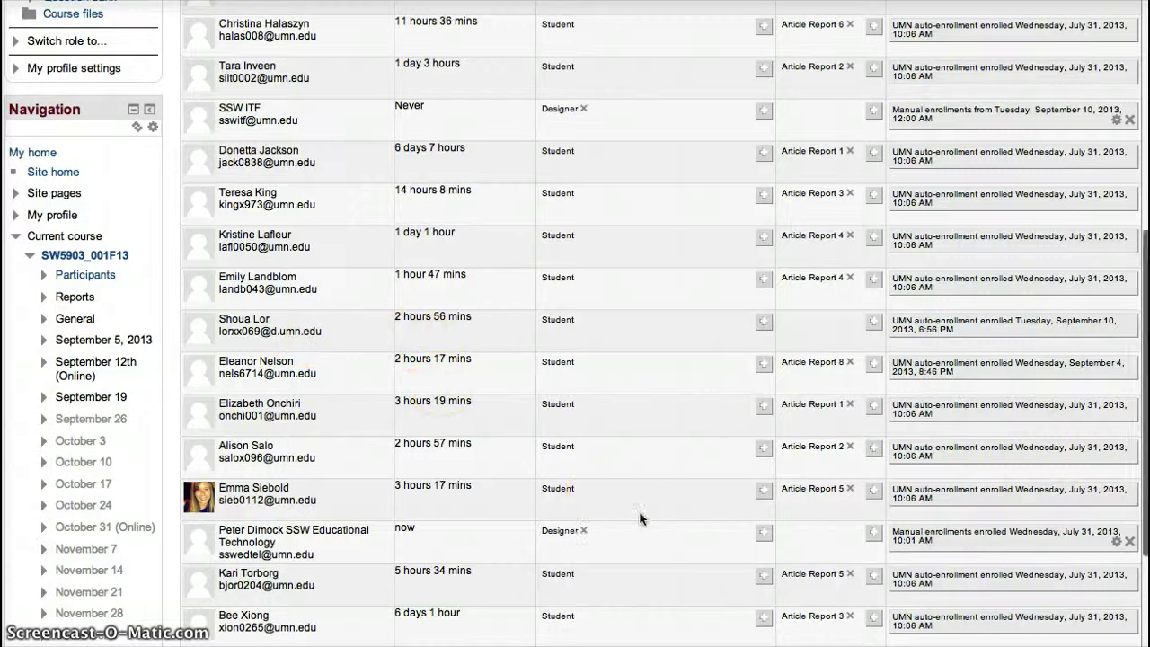
scroll(640, 515, down, 5)
scroll(640, 518, up, 10)
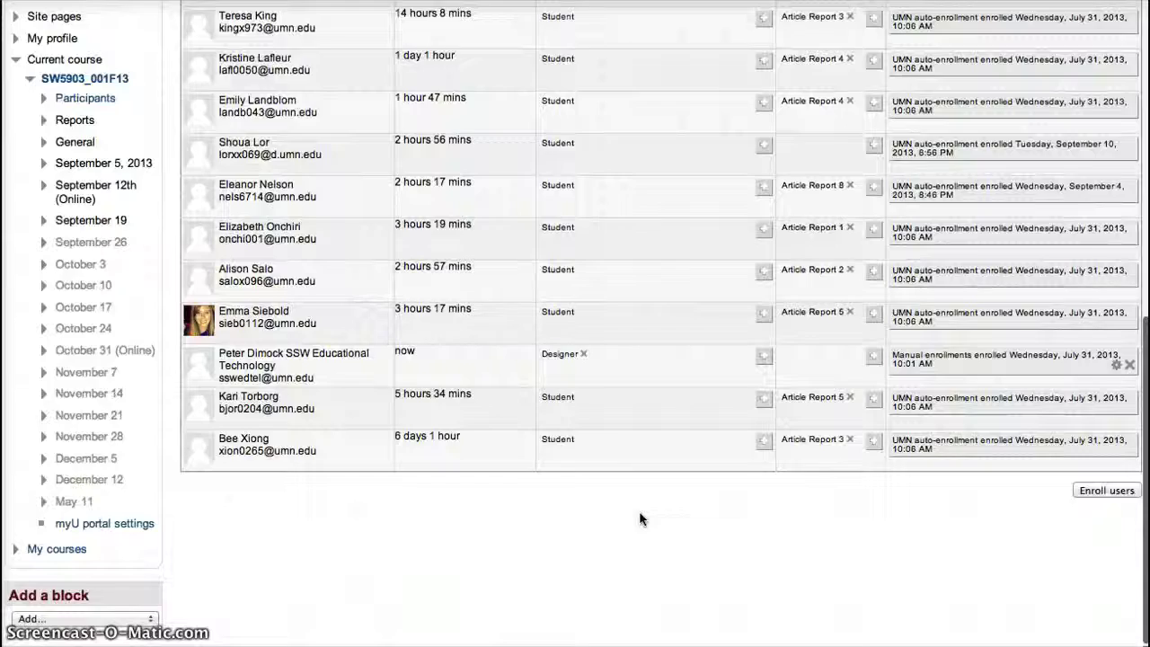